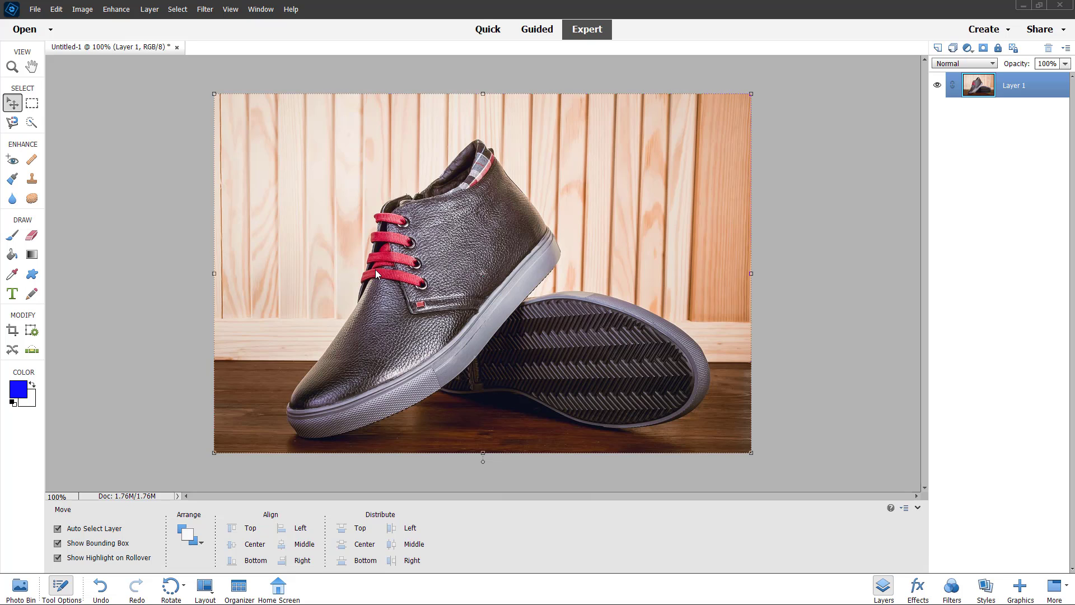
- Paint a Quick Selection over the upper shoe, its laces, and the lower shoe's tread and sole
click(33, 126)
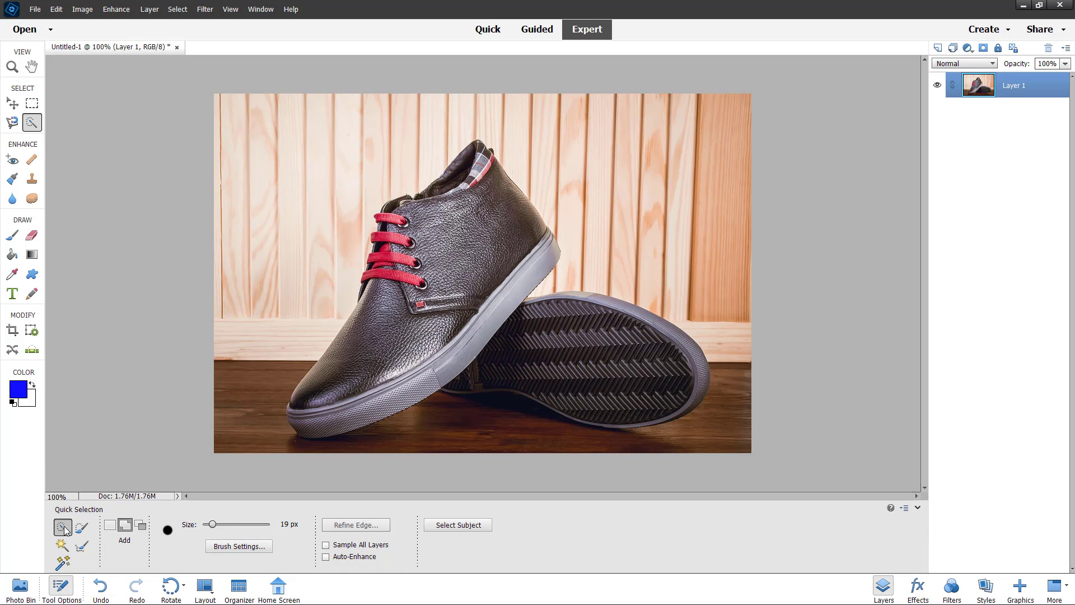
mouse_move(442, 241)
mouse_down()
mouse_move(457, 264)
mouse_move(498, 215)
mouse_move(513, 235)
mouse_up()
mouse_move(453, 194)
mouse_down()
mouse_move(410, 238)
mouse_move(396, 207)
mouse_move(386, 317)
mouse_move(341, 367)
mouse_move(367, 312)
mouse_move(336, 388)
mouse_move(299, 423)
mouse_move(333, 423)
mouse_move(400, 391)
mouse_move(488, 317)
mouse_move(544, 245)
mouse_move(448, 352)
mouse_up()
drag(536, 345, 560, 340)
mouse_move(634, 360)
mouse_down()
mouse_move(692, 380)
mouse_move(687, 351)
mouse_move(647, 322)
mouse_move(563, 301)
mouse_move(502, 328)
mouse_move(453, 377)
mouse_up()
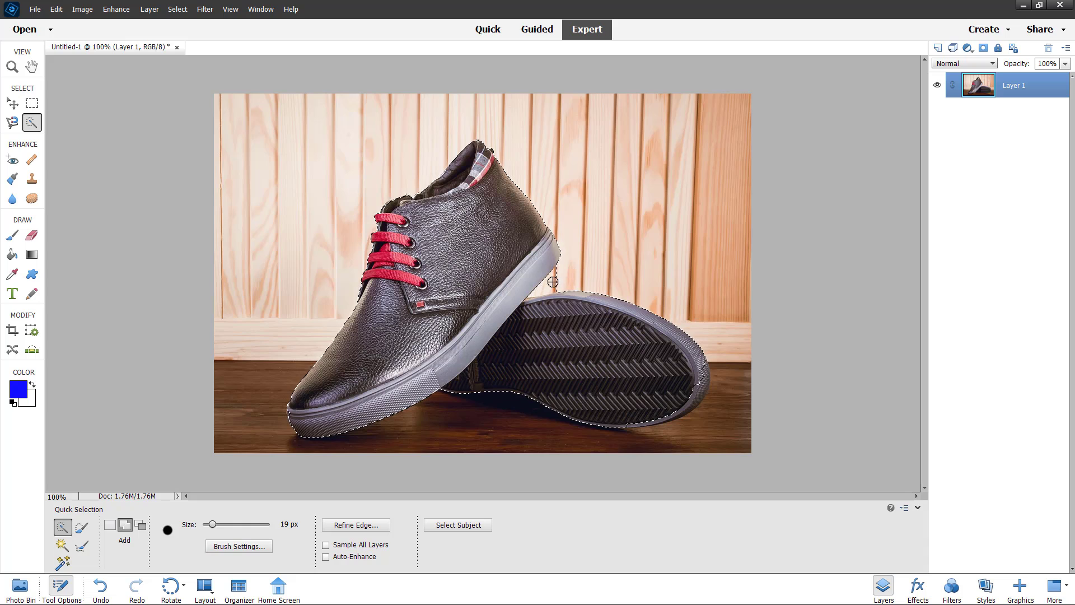
- Touch up the shoe selection in Subtract and Add modes, then open Refine Edge
click(142, 526)
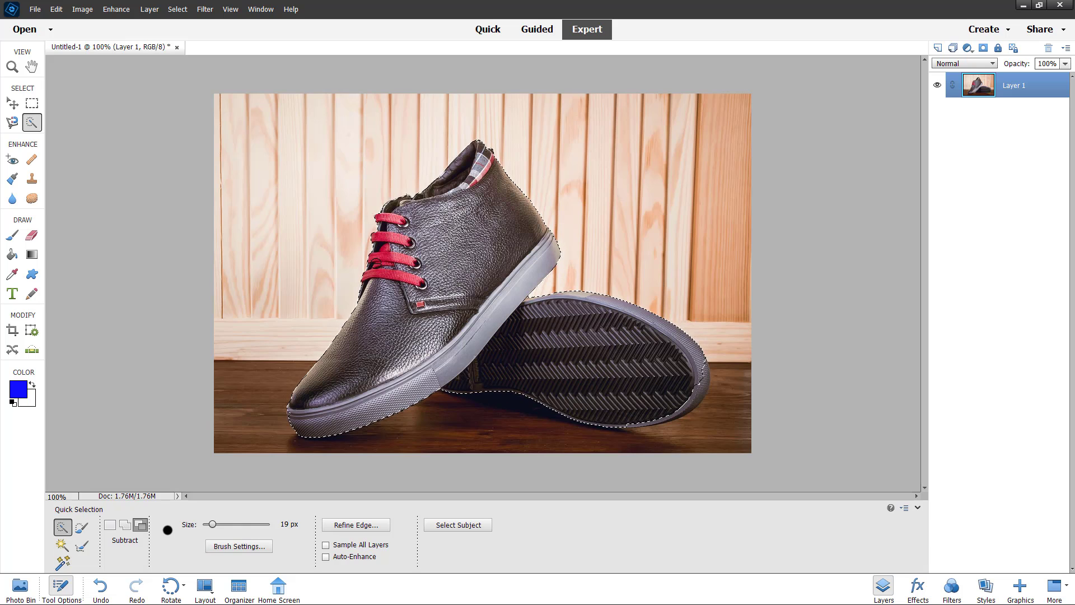
click(125, 525)
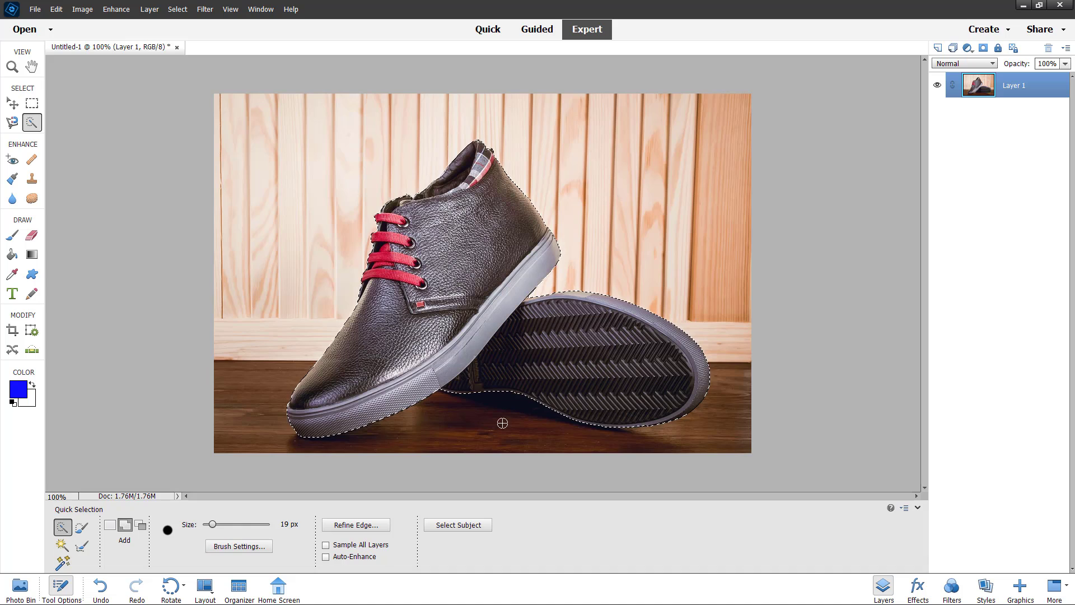
click(358, 524)
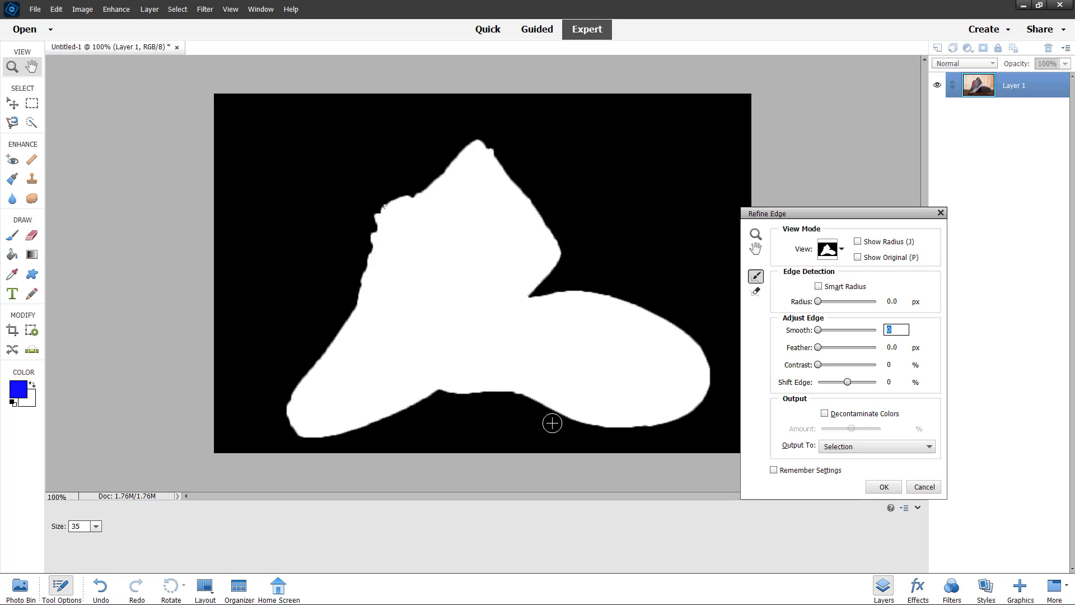
- Set the Refine Edge view to On Layers and toggle Show Original to compare
click(841, 250)
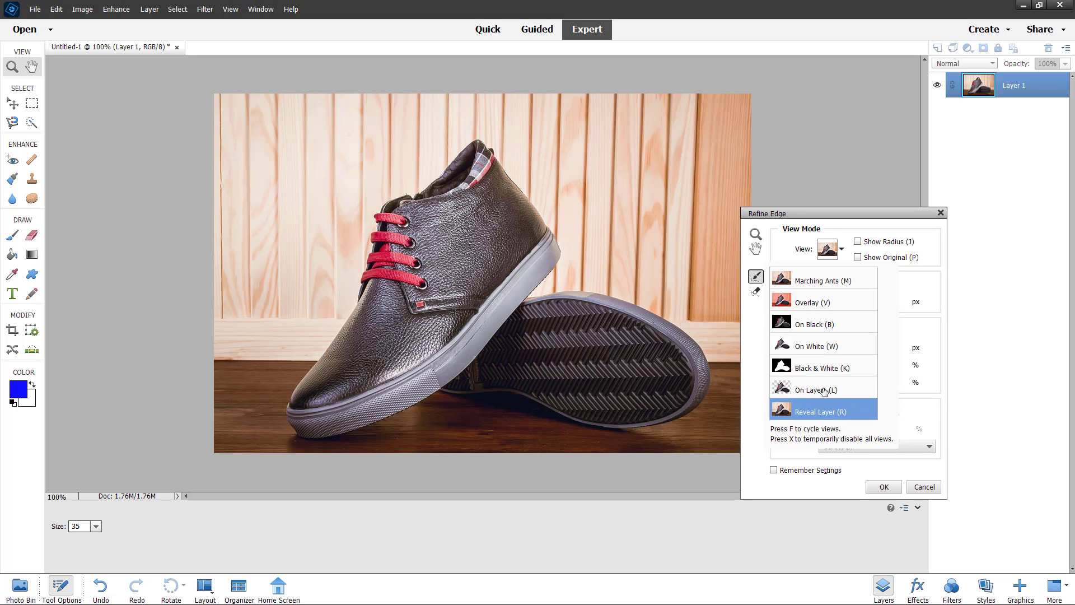
click(830, 251)
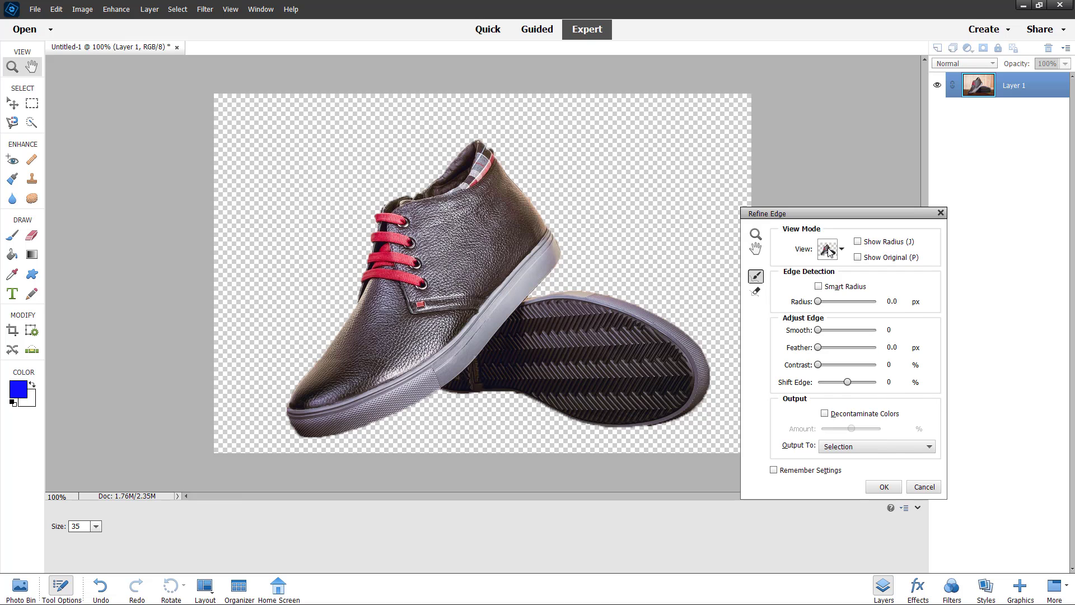
click(858, 257)
click(858, 257)
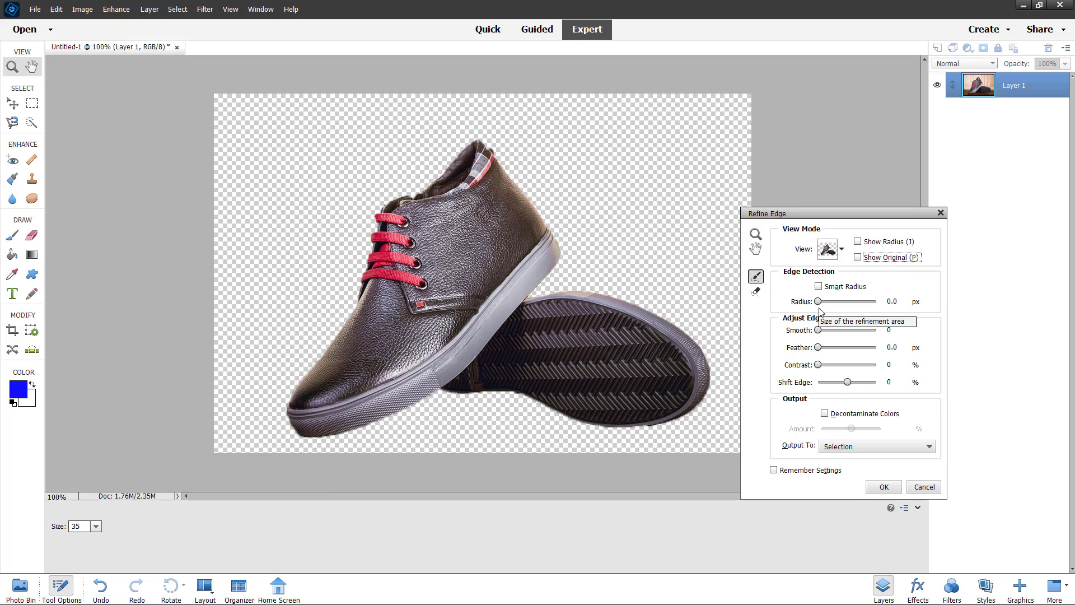
- Refine the shoe edges with Feather 3.6 px, Shift Edge -10%, Smooth 24 and Radius 3.7 px
click(839, 348)
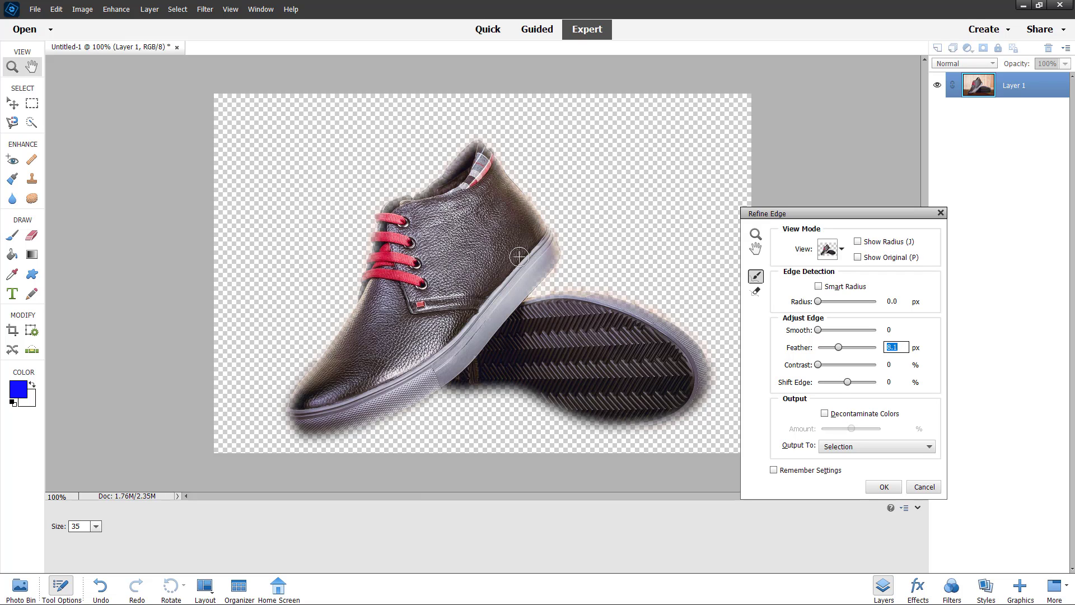
click(825, 348)
drag(824, 348, 874, 365)
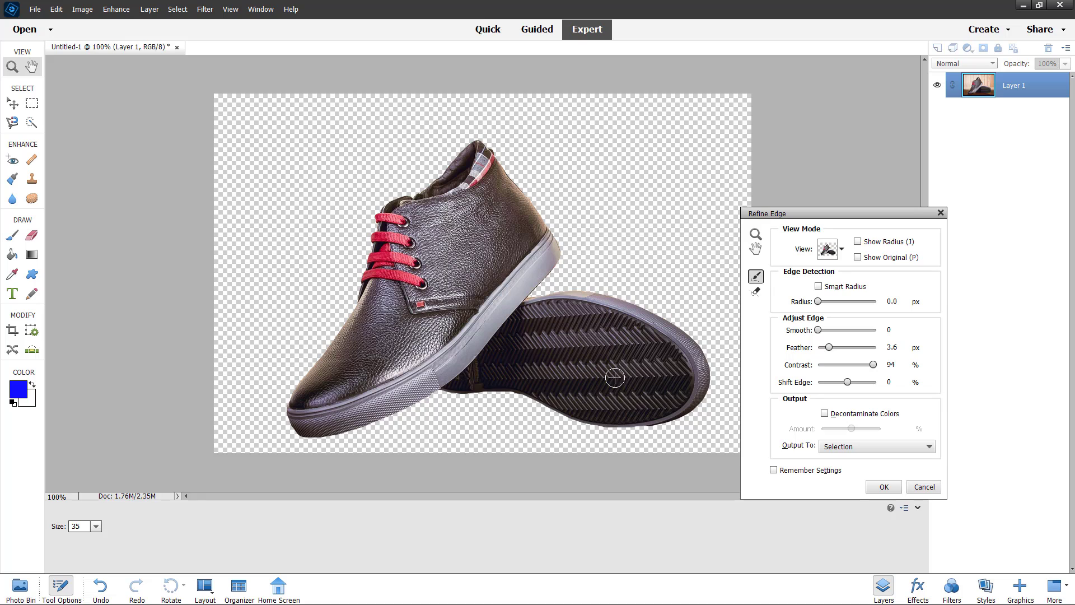
drag(863, 383, 845, 387)
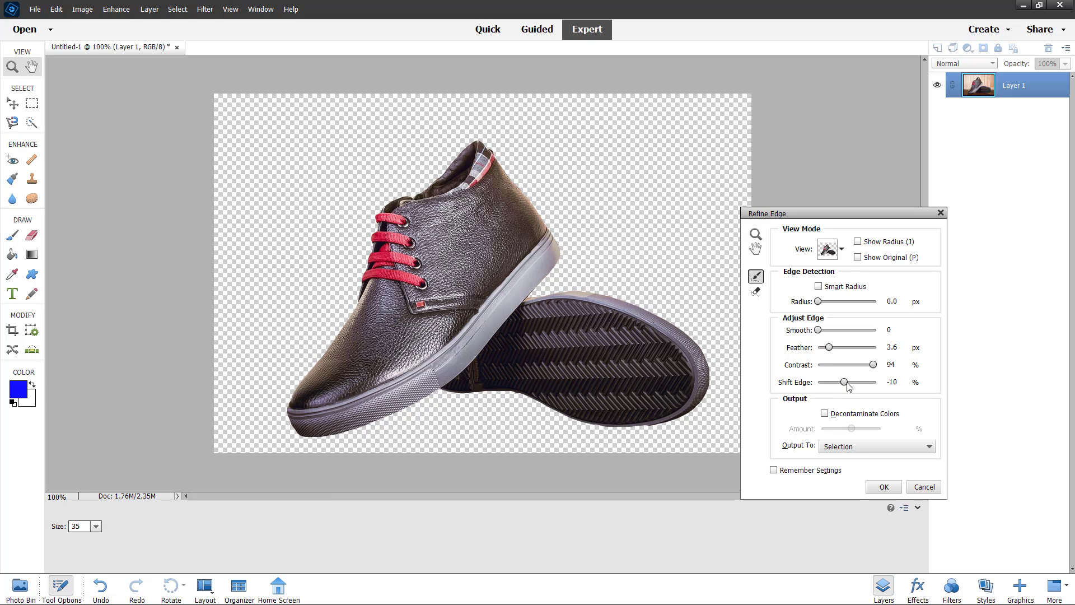
click(830, 330)
drag(830, 331, 831, 307)
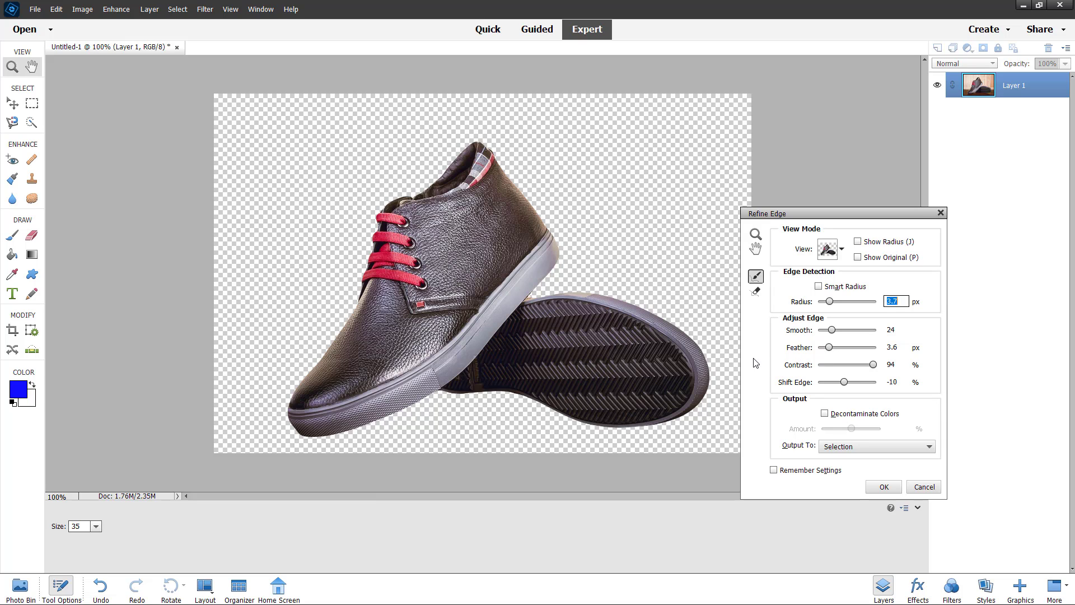
click(838, 253)
- Preview the mask in Black & White and Overlay views, toggling Show Original to compare
click(802, 367)
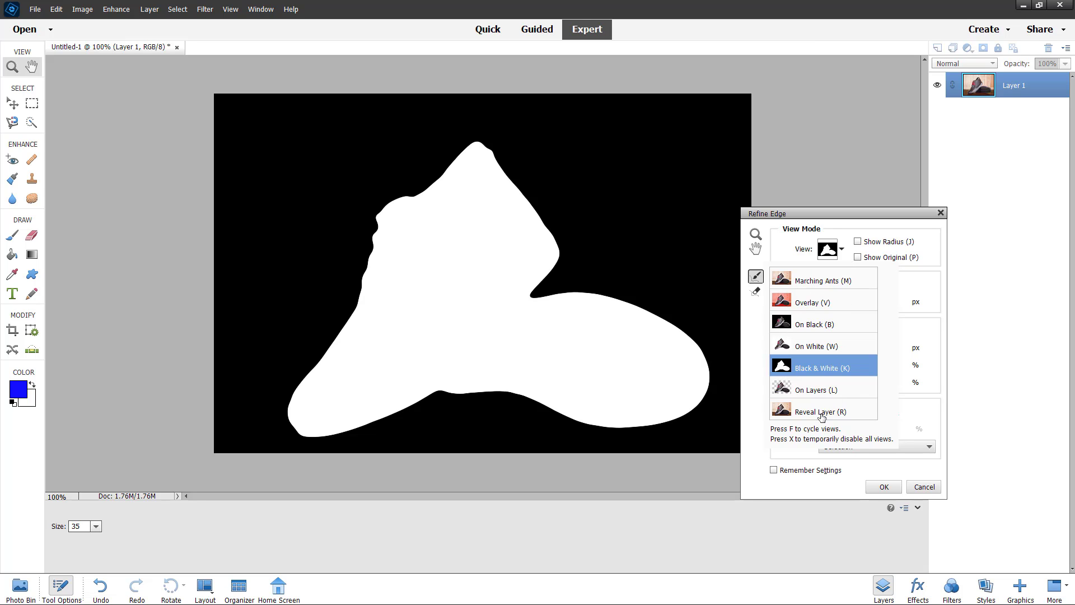
click(858, 258)
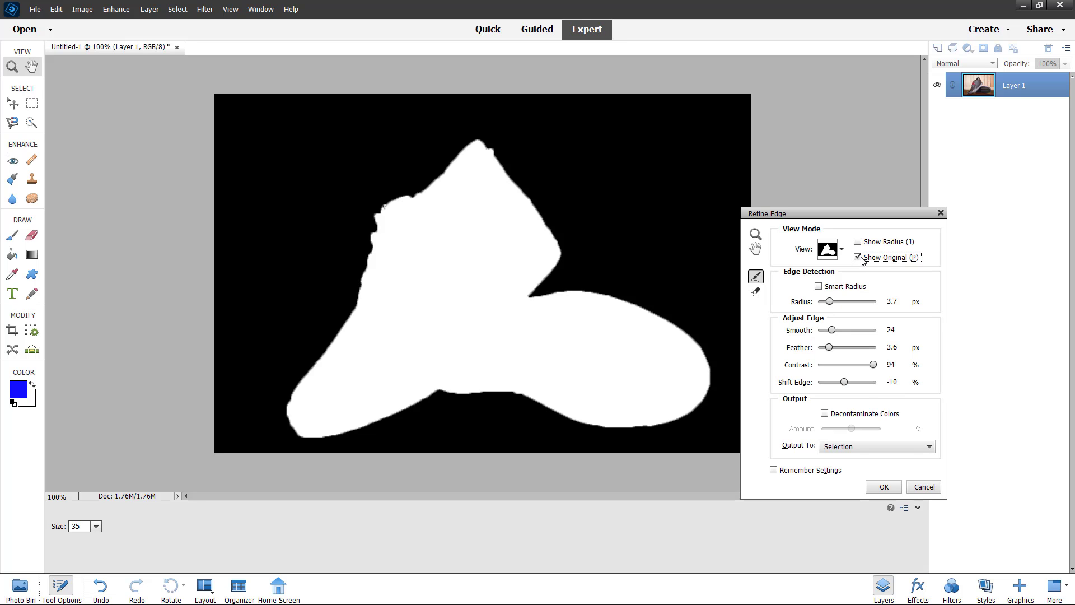
click(859, 257)
click(859, 258)
click(859, 257)
click(842, 249)
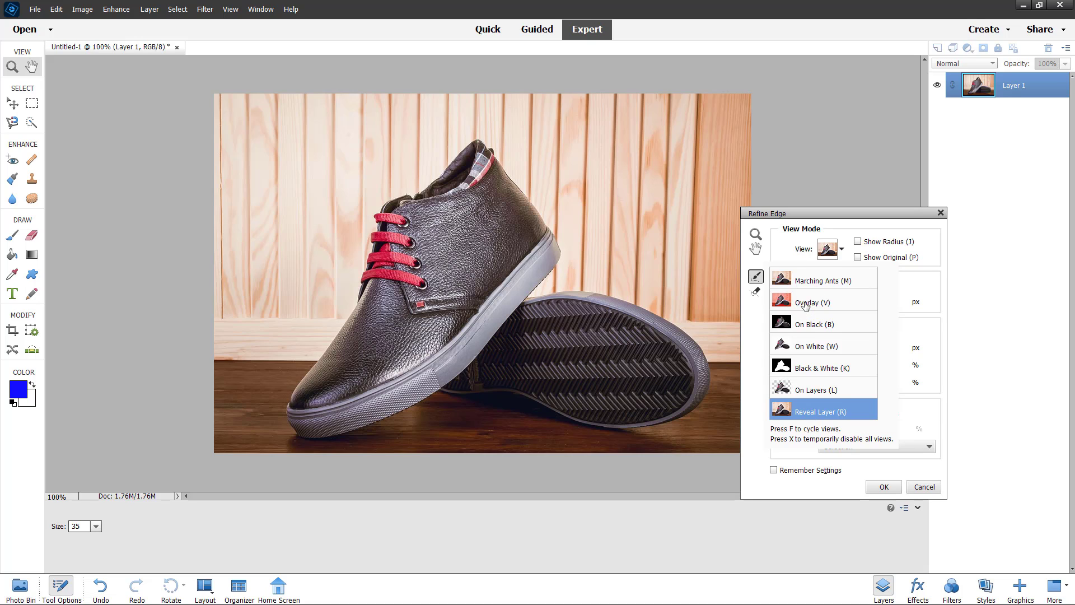
click(917, 418)
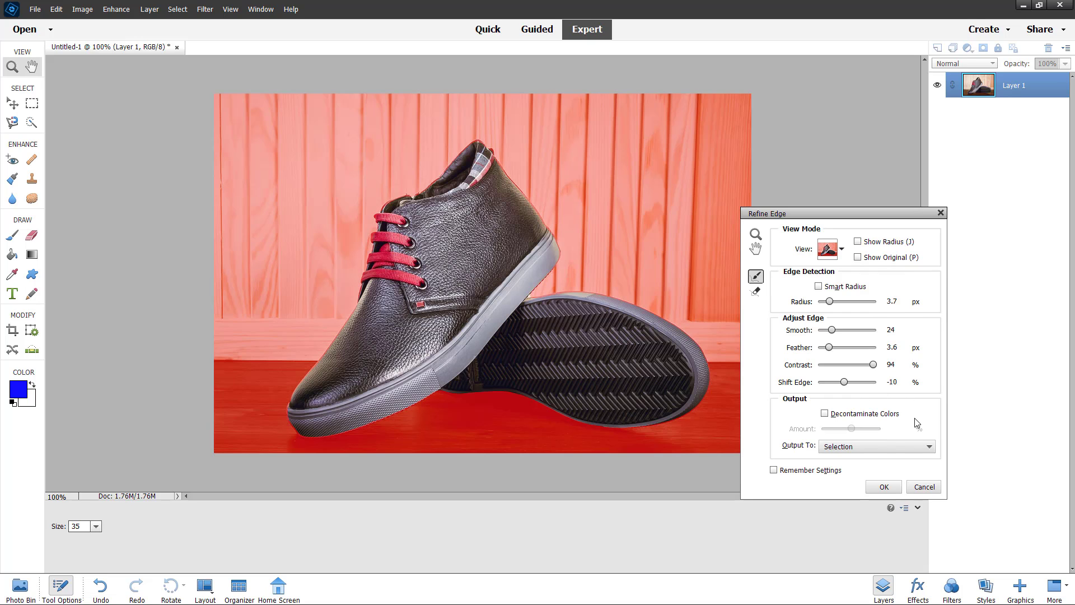
- Keep Output To as Selection and apply the edge refinement
click(876, 446)
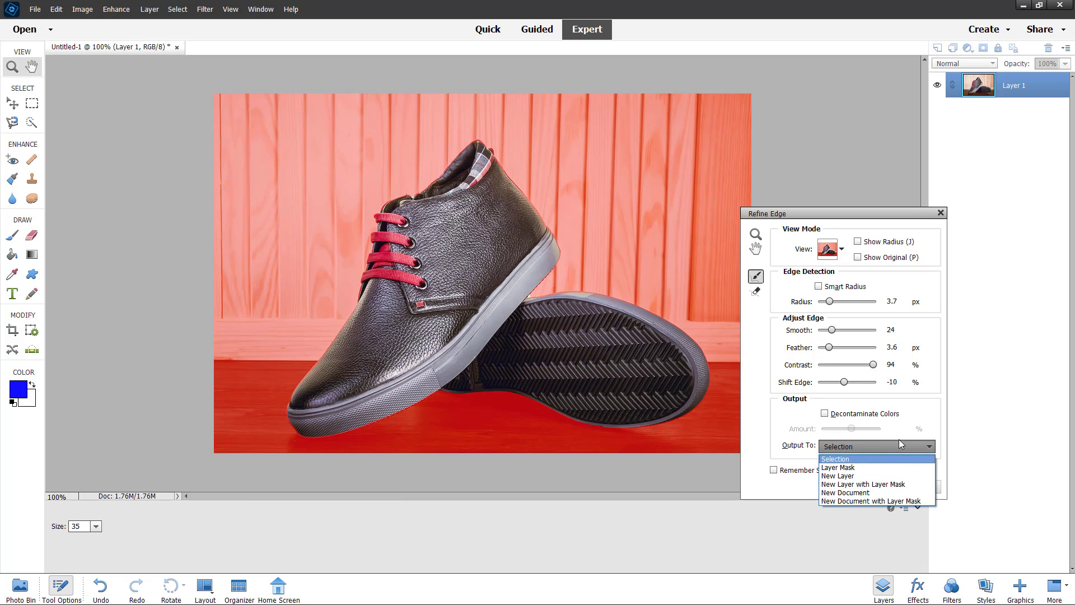
click(911, 408)
click(889, 486)
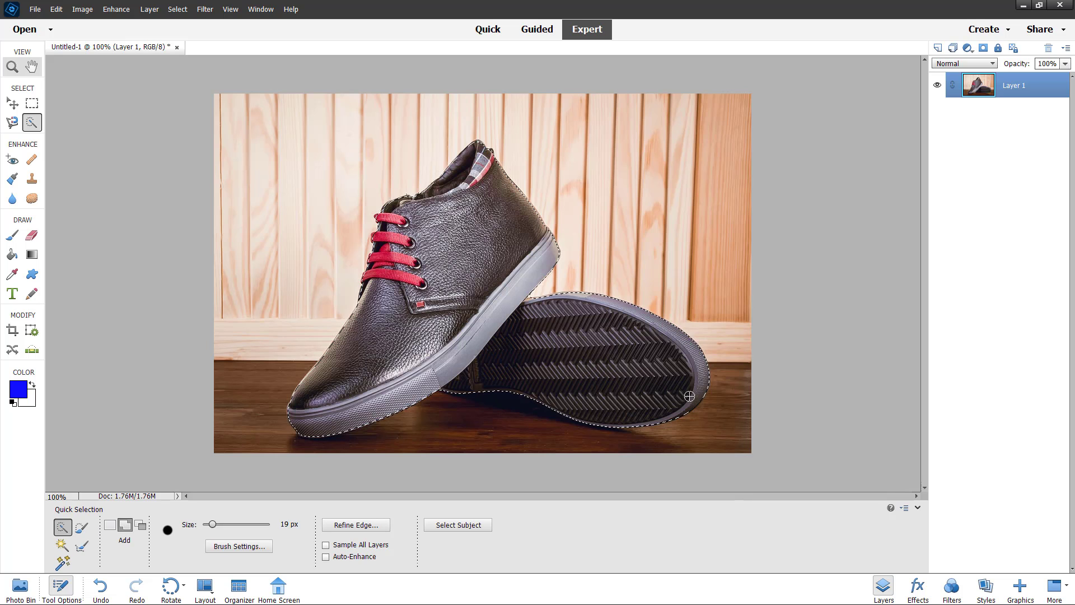
- Try moving the selected shoes with the Move tool, then undo the move
click(11, 103)
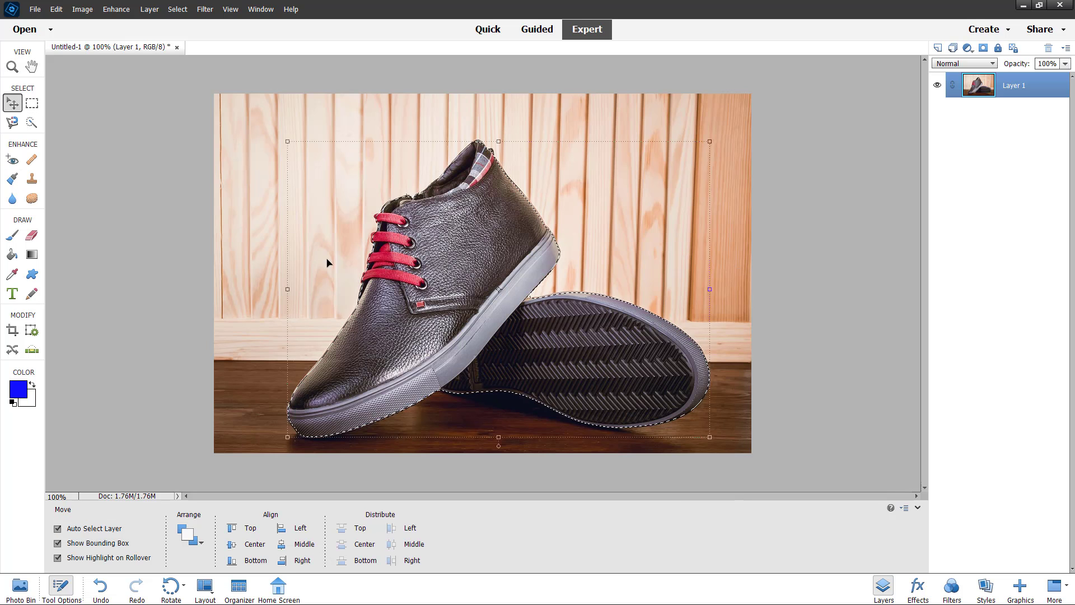
drag(437, 262, 383, 331)
key(ctrl+z)
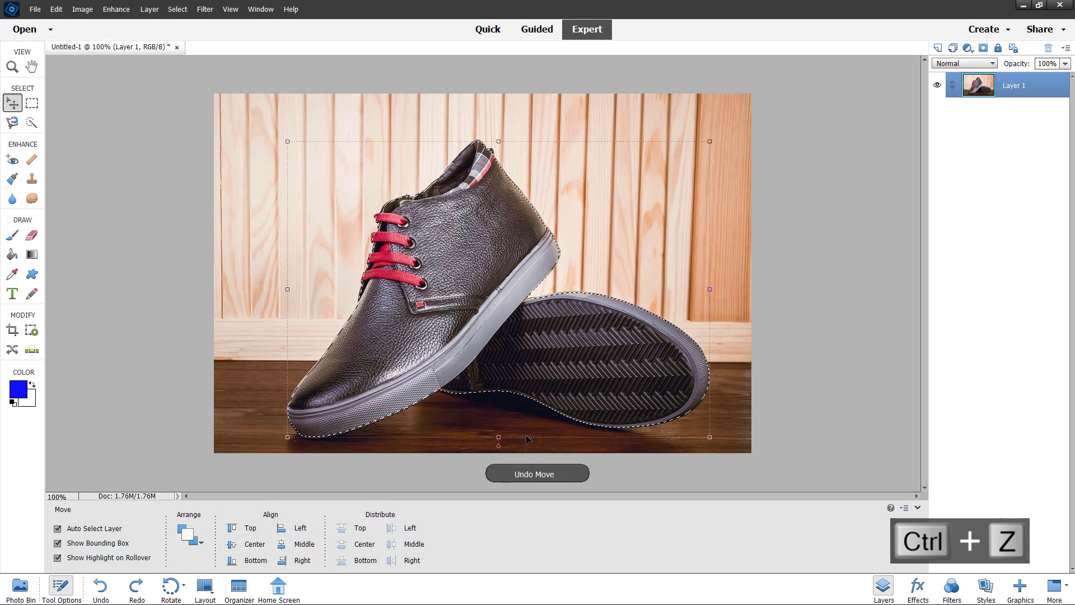
- Deselect the shoes with Ctrl+D and return to the Quick Selection tool
key(ctrl+d)
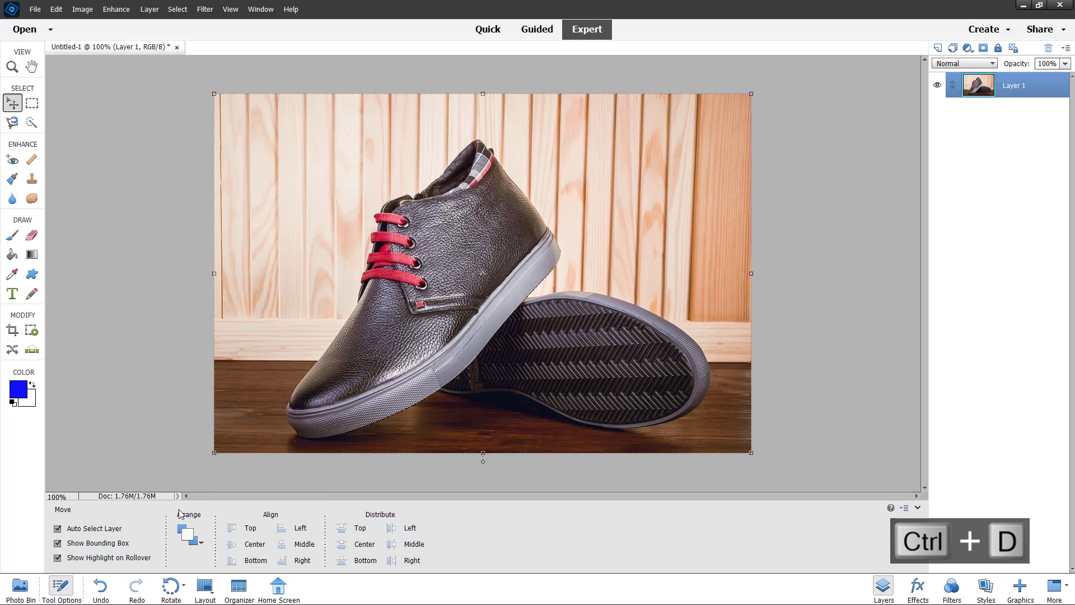
click(32, 104)
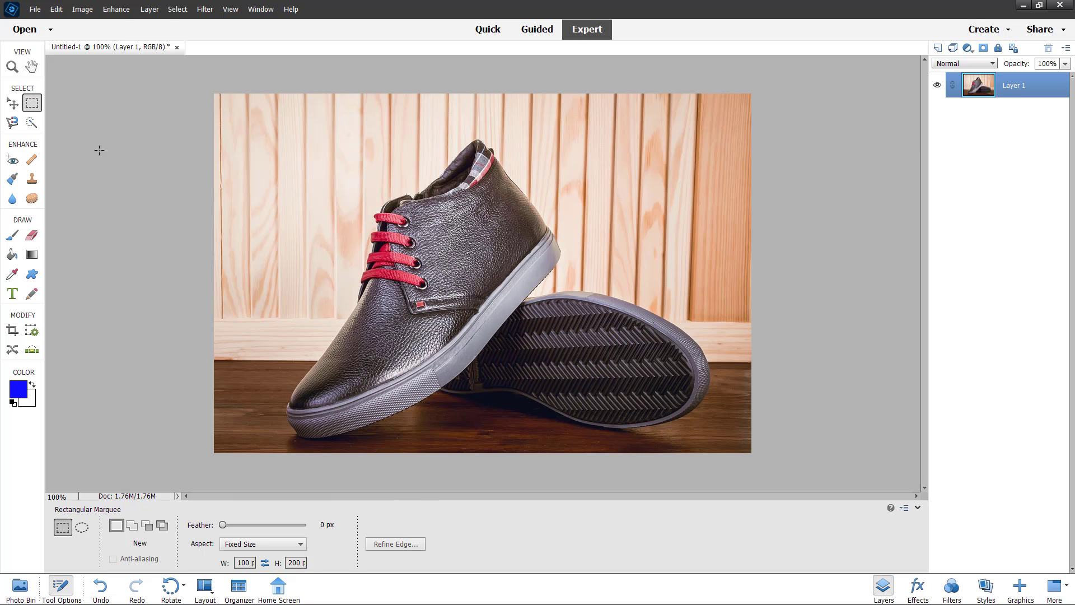
click(31, 123)
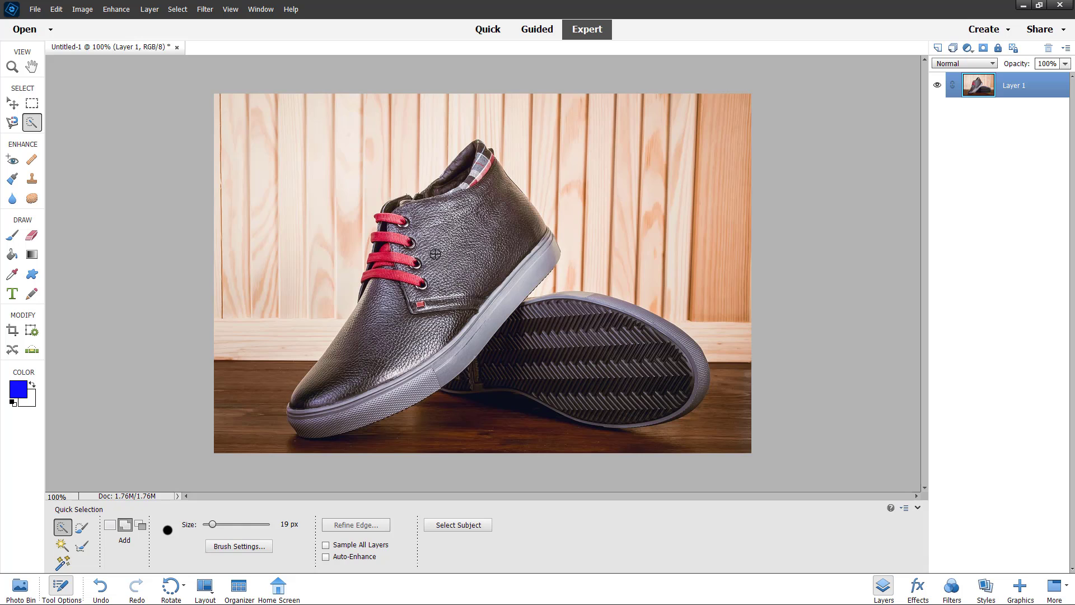
- Restore the shoe selection with Edit > Undo Deselect and reopen Refine Edge
click(56, 9)
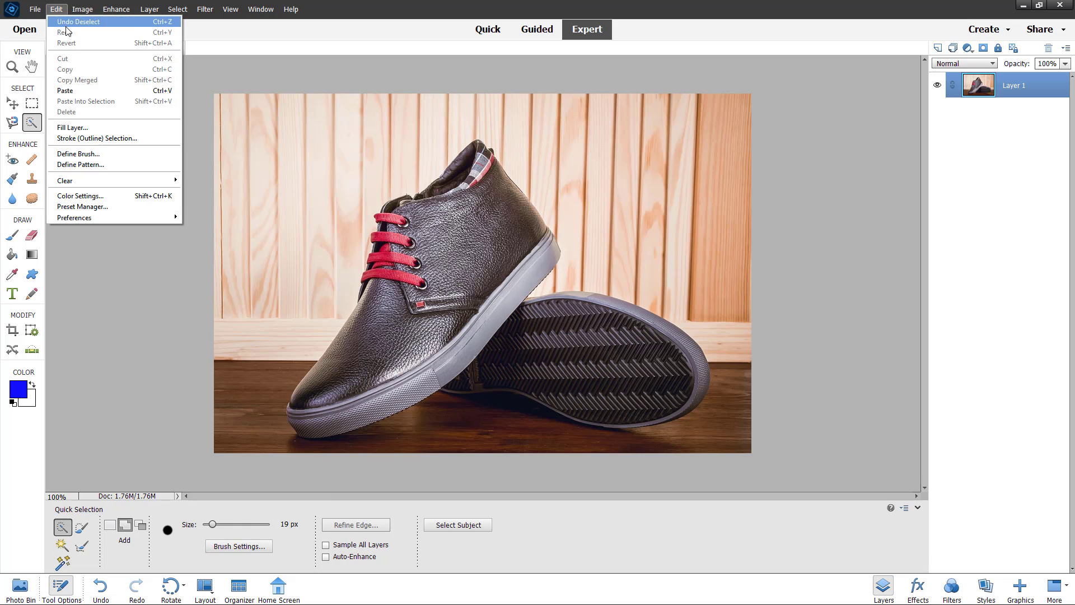
click(69, 23)
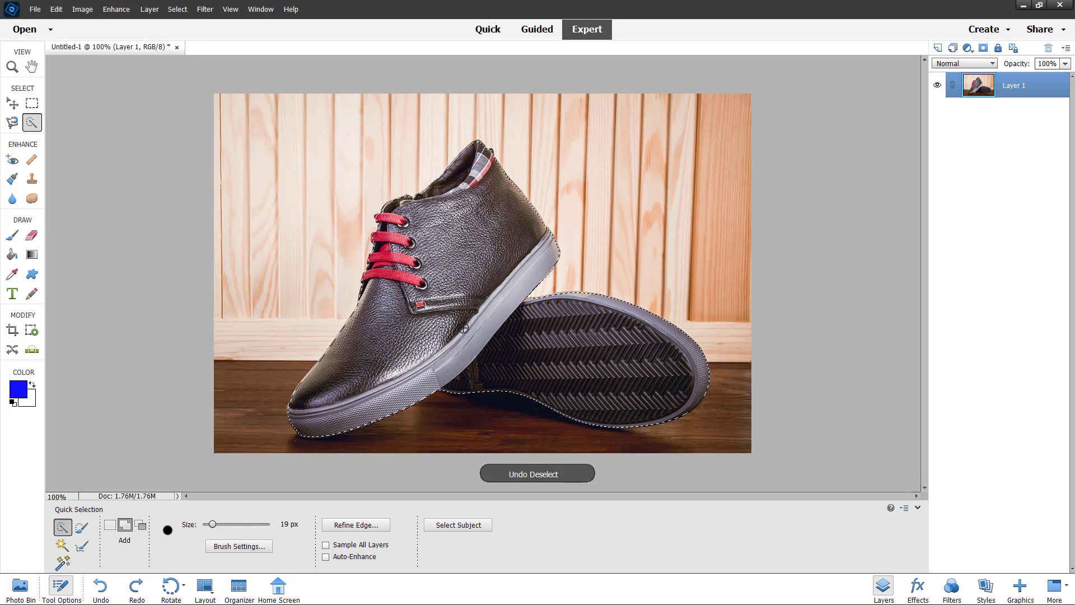
click(356, 525)
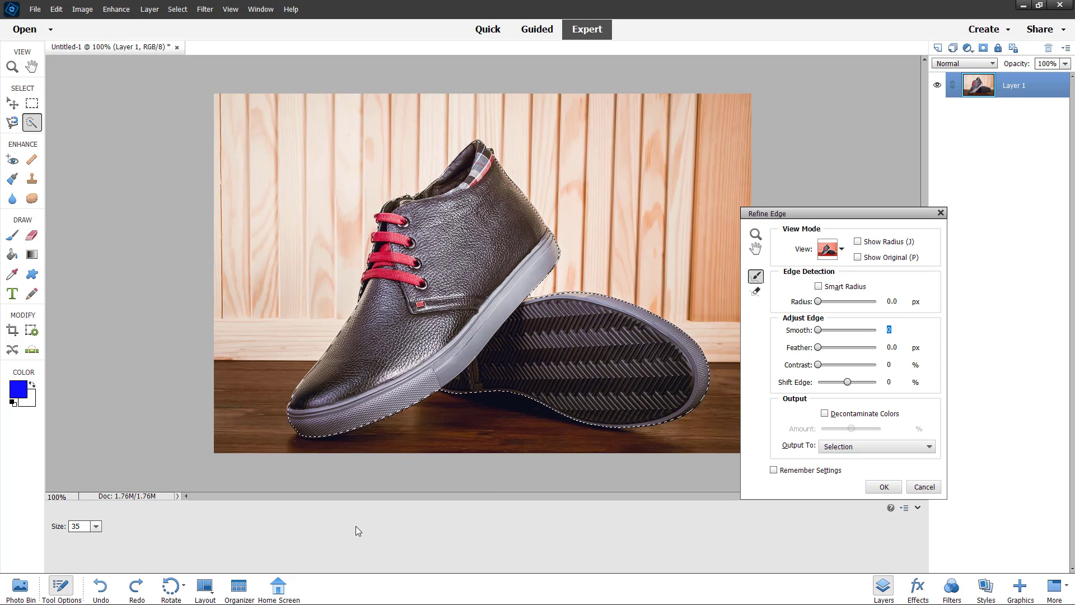
- Apply Refine Edge with Output To Layer Mask, then undo the masked cutout
click(860, 446)
click(871, 467)
click(884, 487)
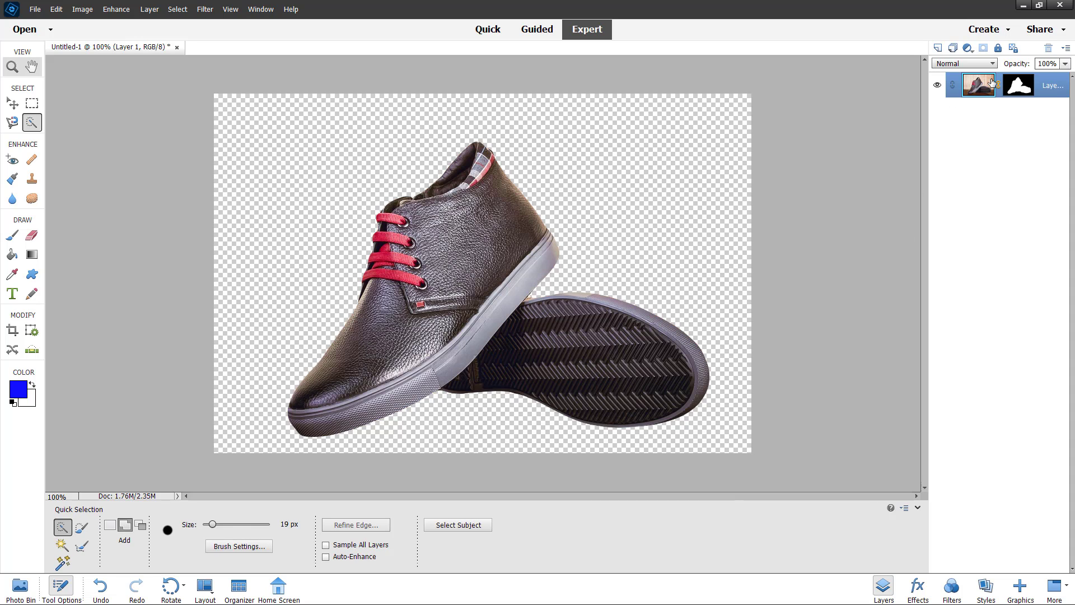
key(ctrl+z)
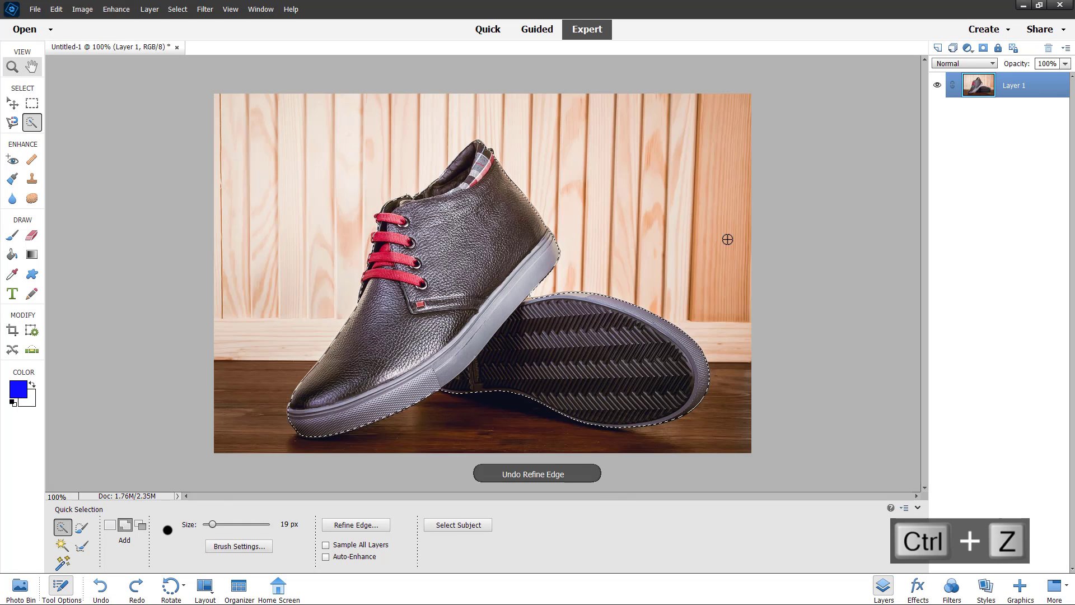
- Output the refined shoes to a new layer, compare against the original, then undo
click(345, 526)
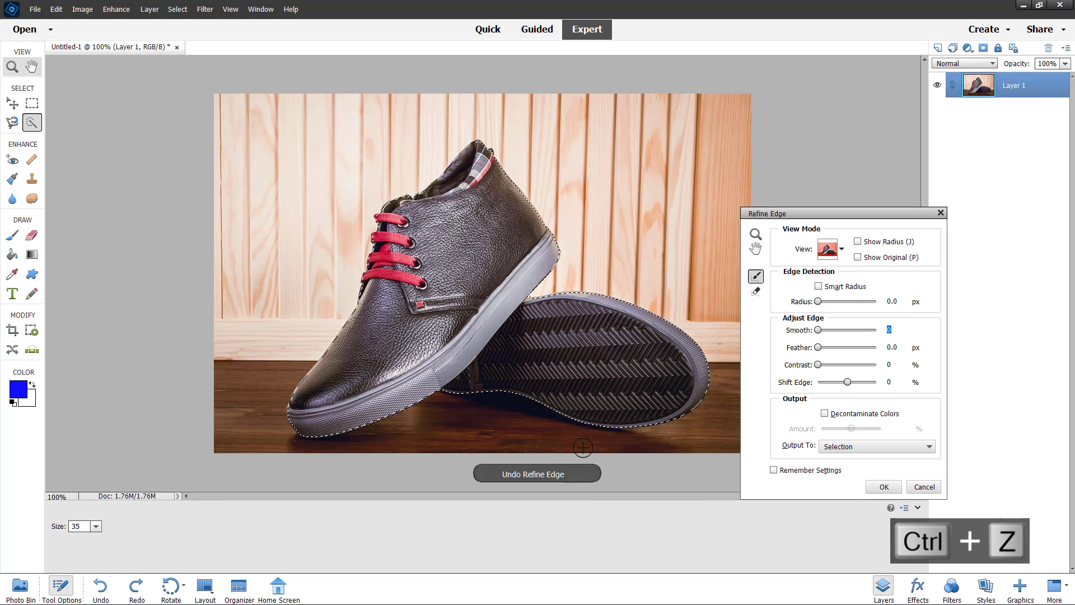
click(840, 445)
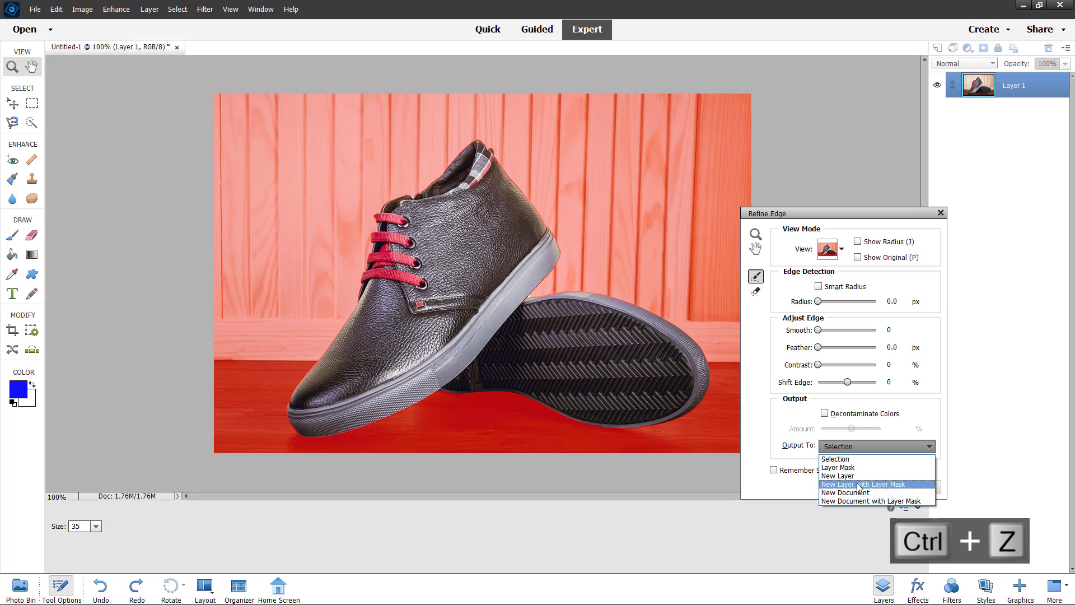
click(857, 476)
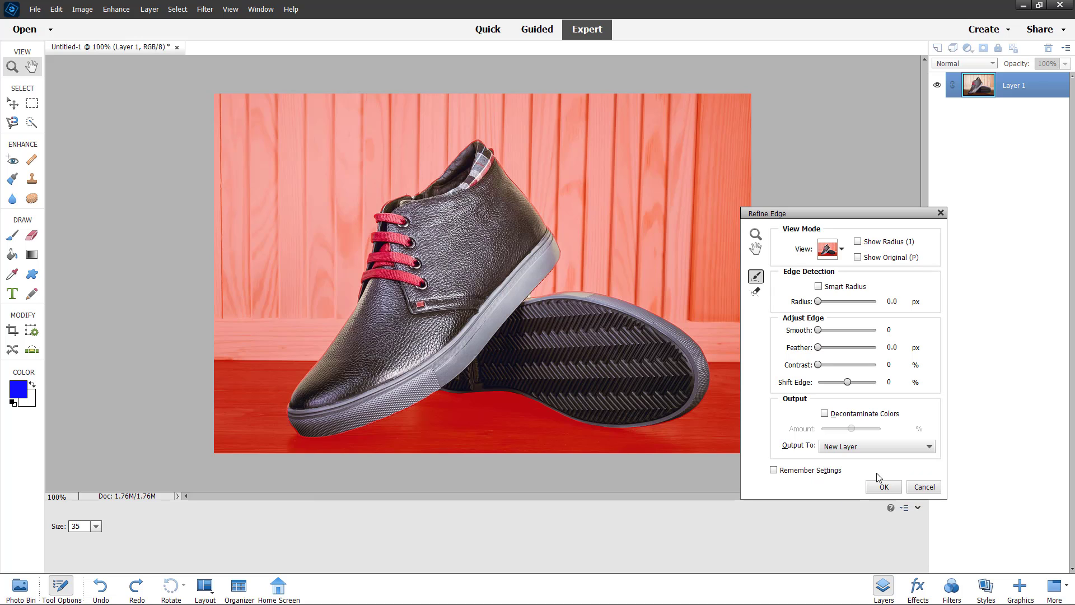
click(882, 485)
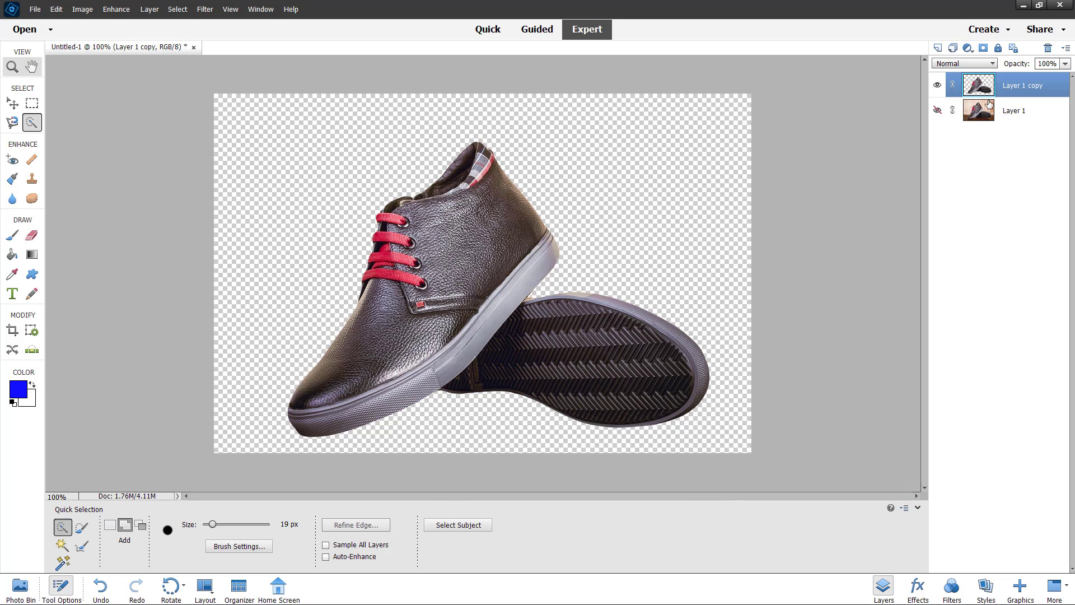
click(939, 112)
click(939, 112)
key(ctrl+z)
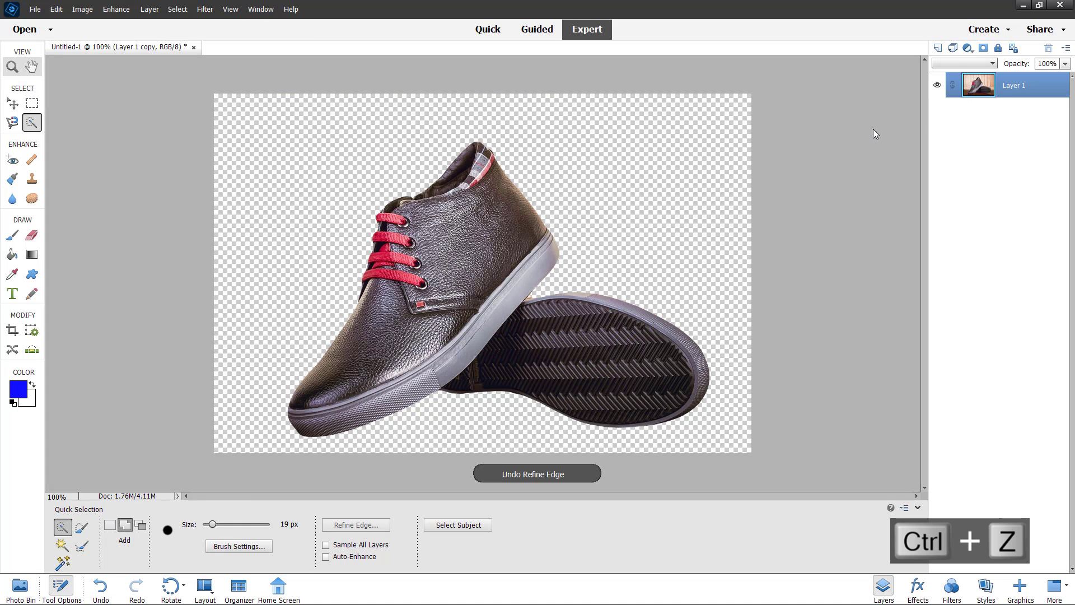
- Apply Refine Edge with Output To New Document, creating Untitled-20
click(369, 525)
click(846, 447)
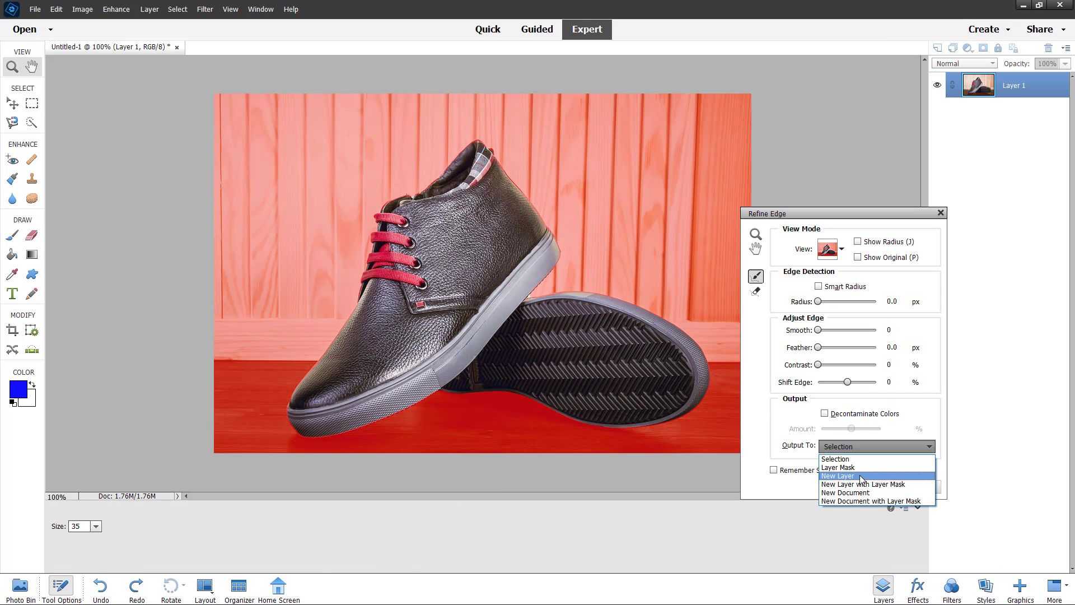
click(864, 493)
click(879, 487)
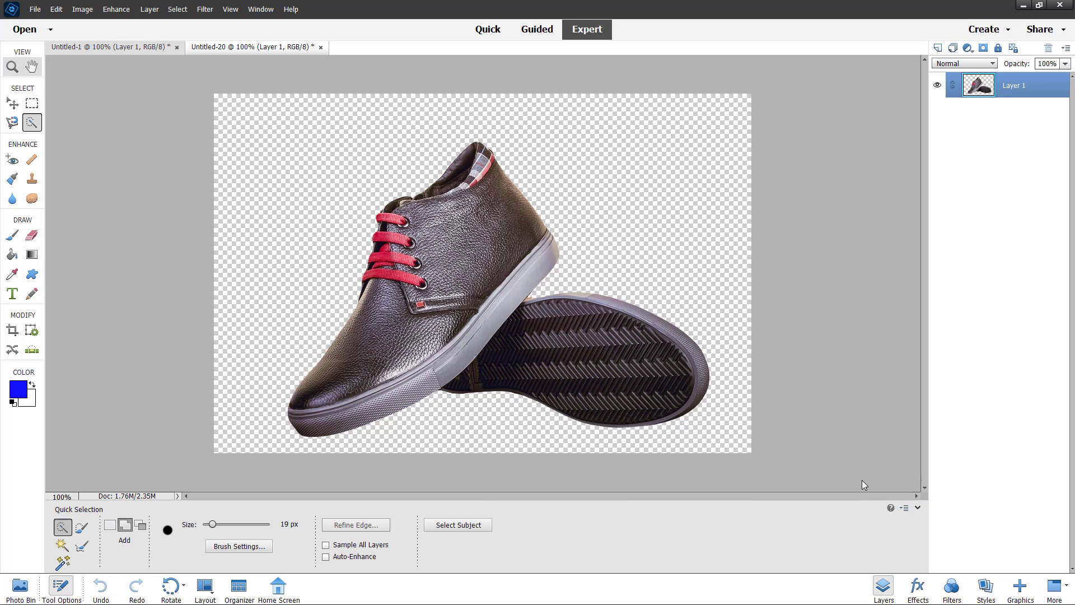
- On Untitled-1, apply Refine Edge with Output To New Document with Layer Mask
click(107, 47)
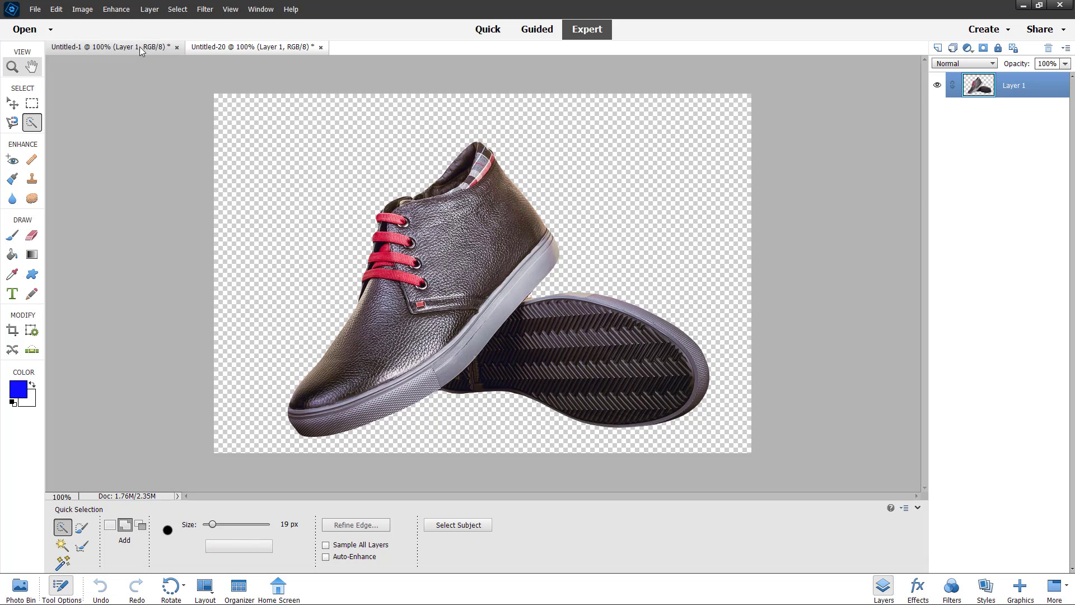
click(357, 528)
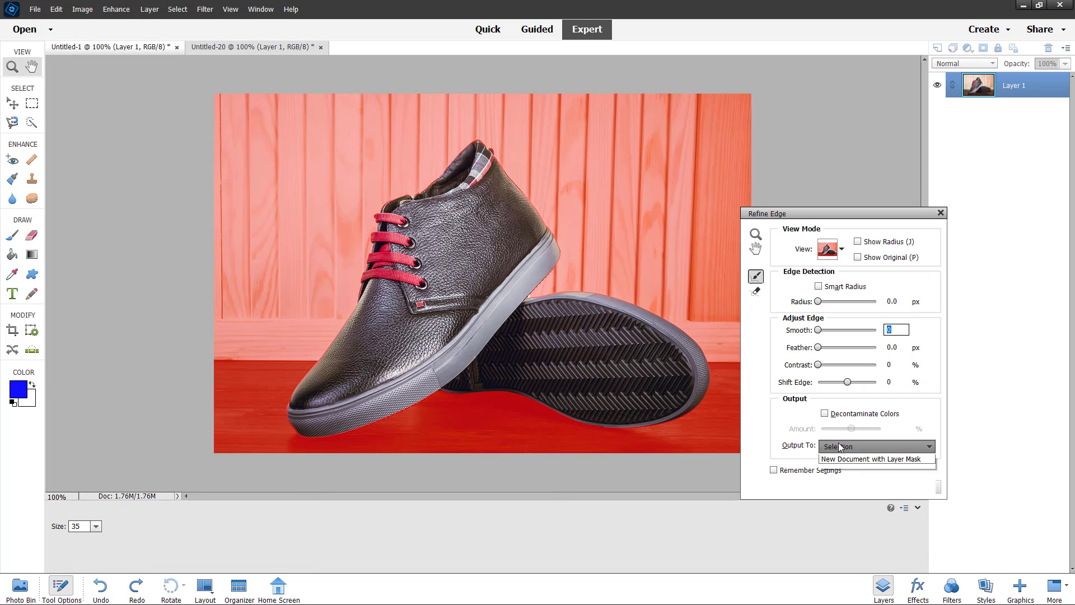
click(862, 447)
click(854, 502)
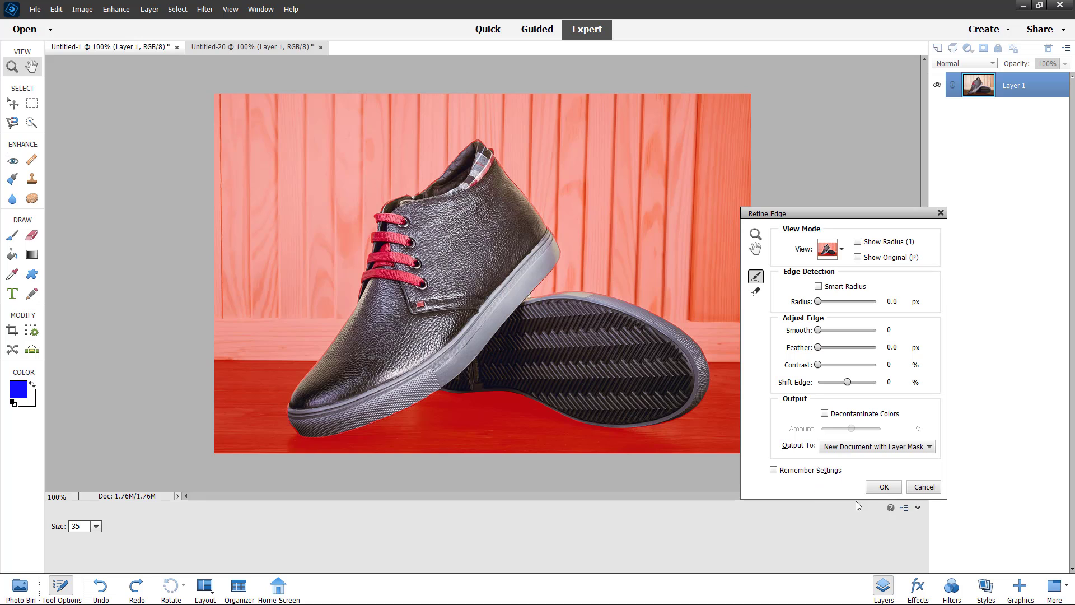
click(890, 486)
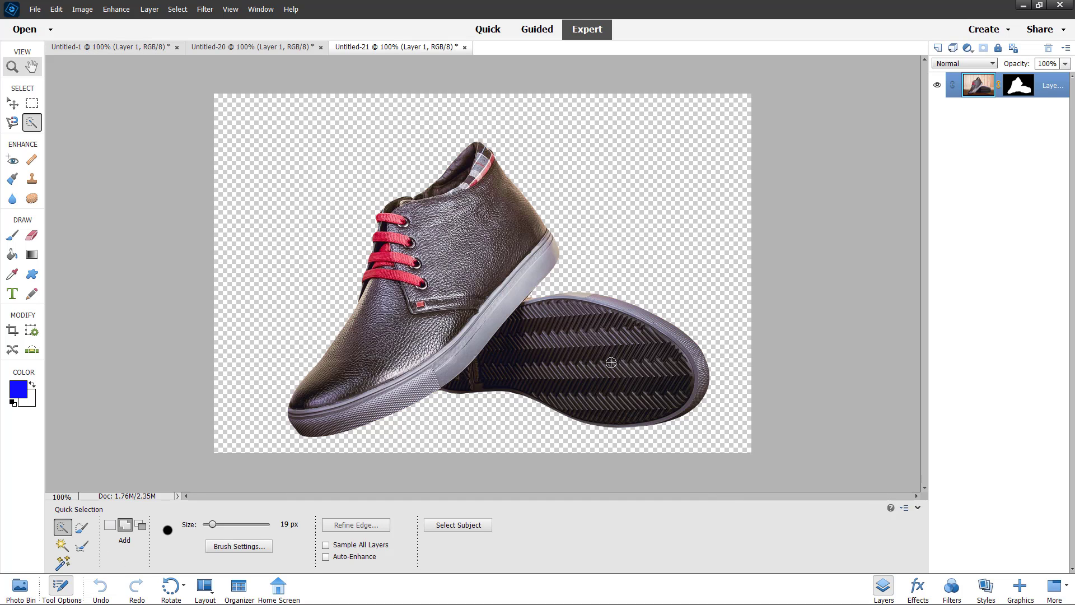